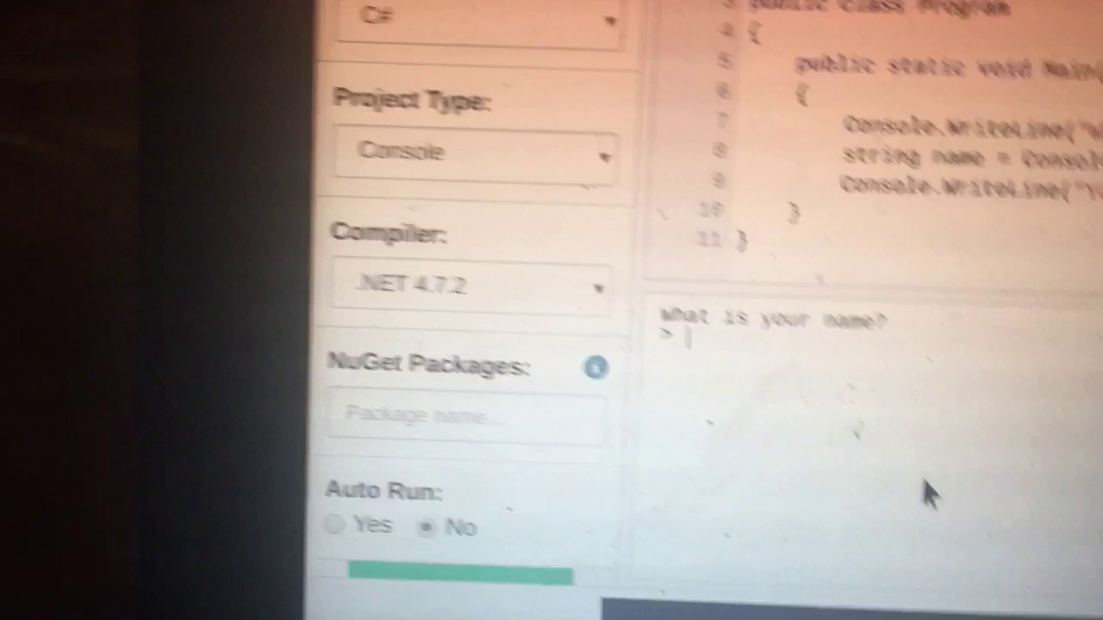
pyautogui.write('jd')
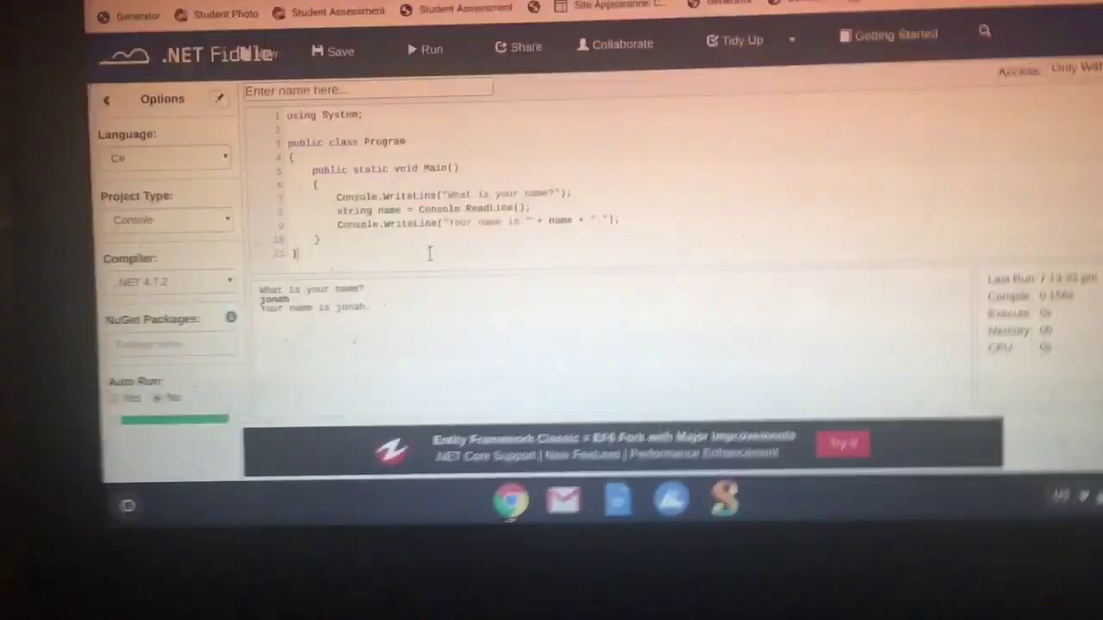
# Clear the editor and paste in the random tilemap generator code
pyautogui.press('BackSpace')
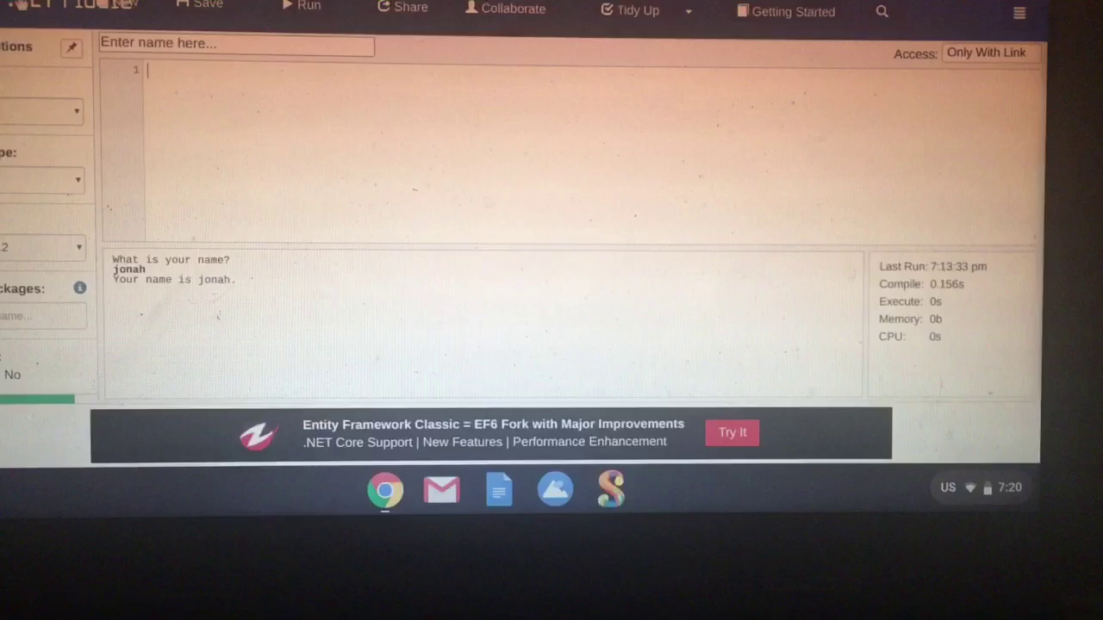
pyautogui.hotkey('ctrl', 'v')
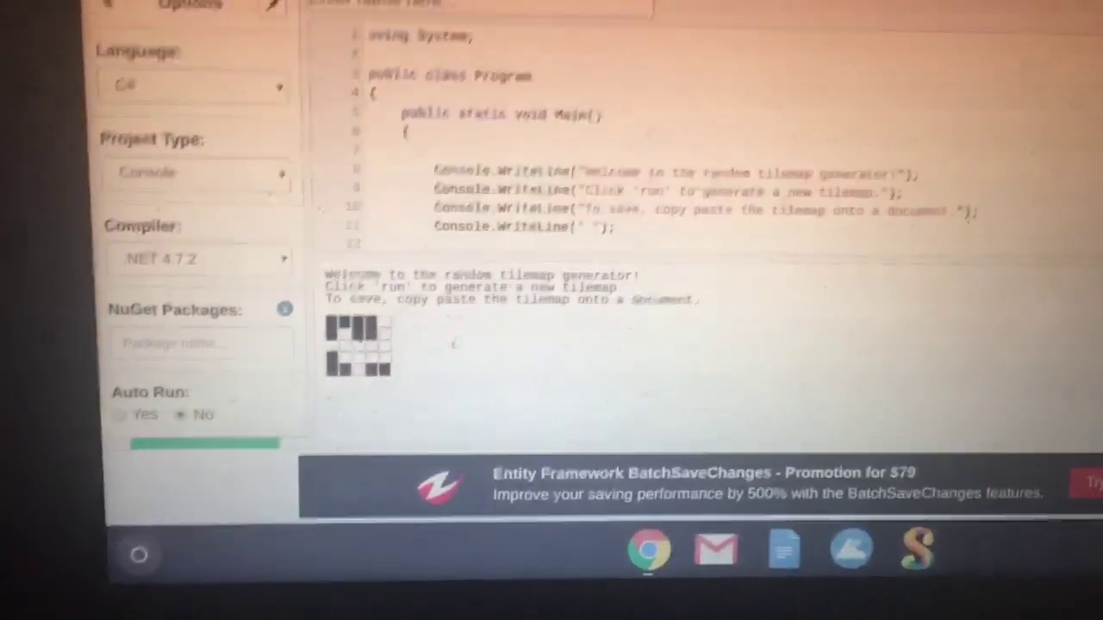
pyautogui.scroll(-4, 647, 172)
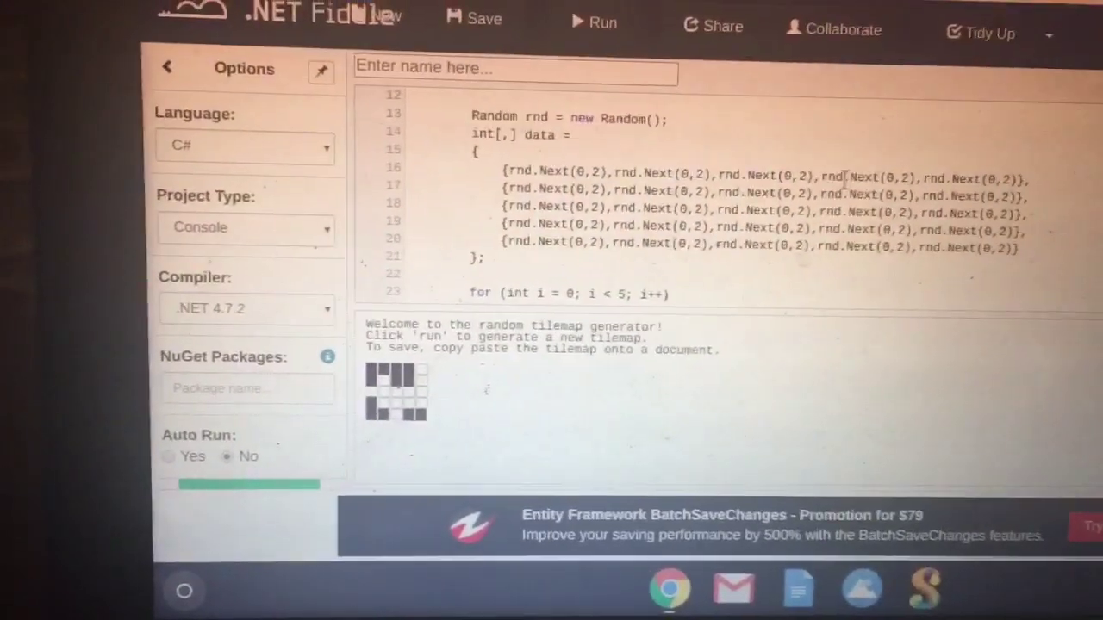
pyautogui.scroll(-3, 732, 207)
pyautogui.scroll(-3, 760, 184)
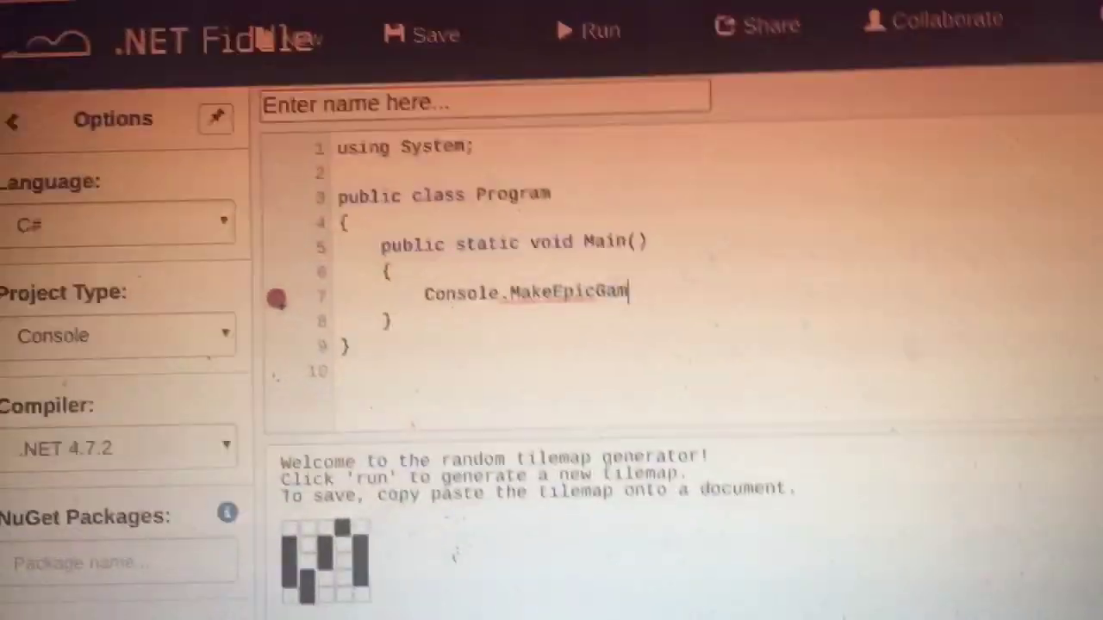
pyautogui.write('e(')
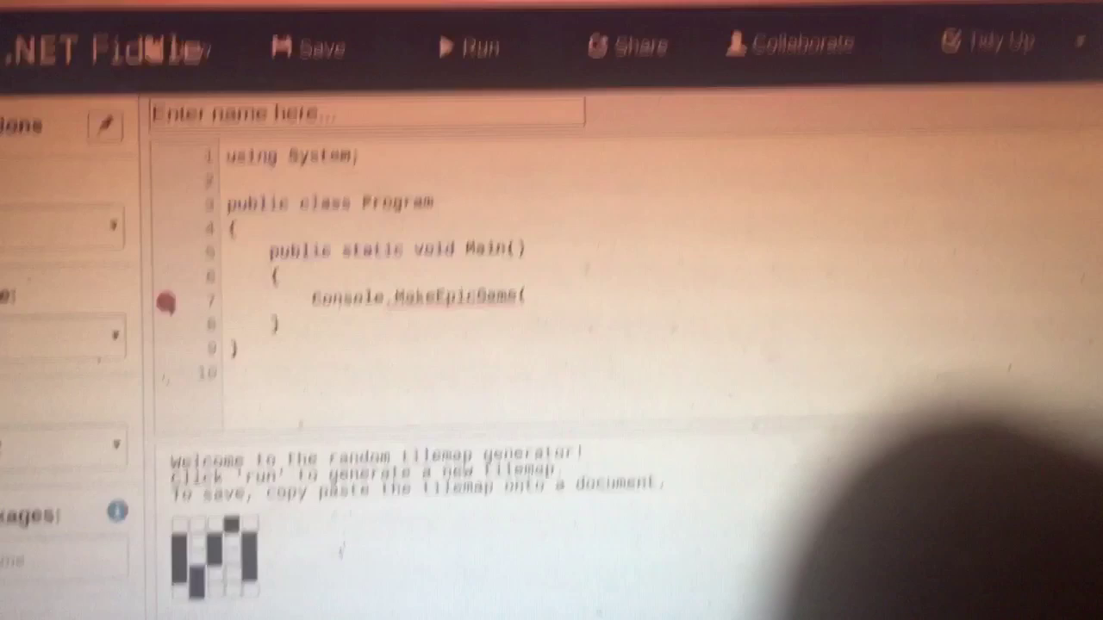
pyautogui.write(');')
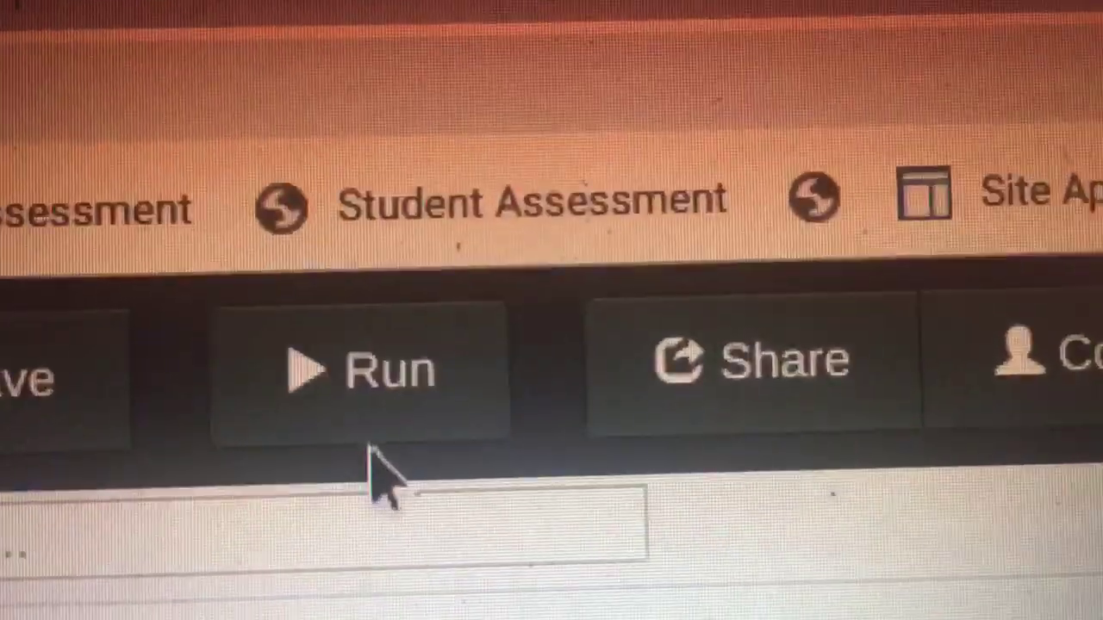